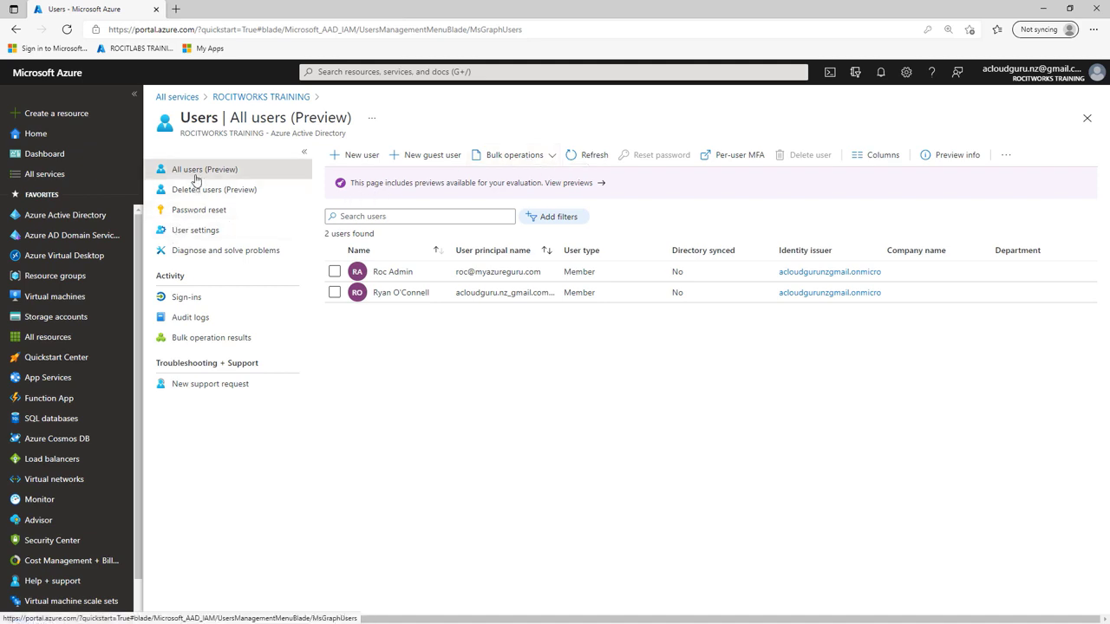
- Download the CSV template for bulk user creation from the Azure AD users page and open it in Excel
click(508, 159)
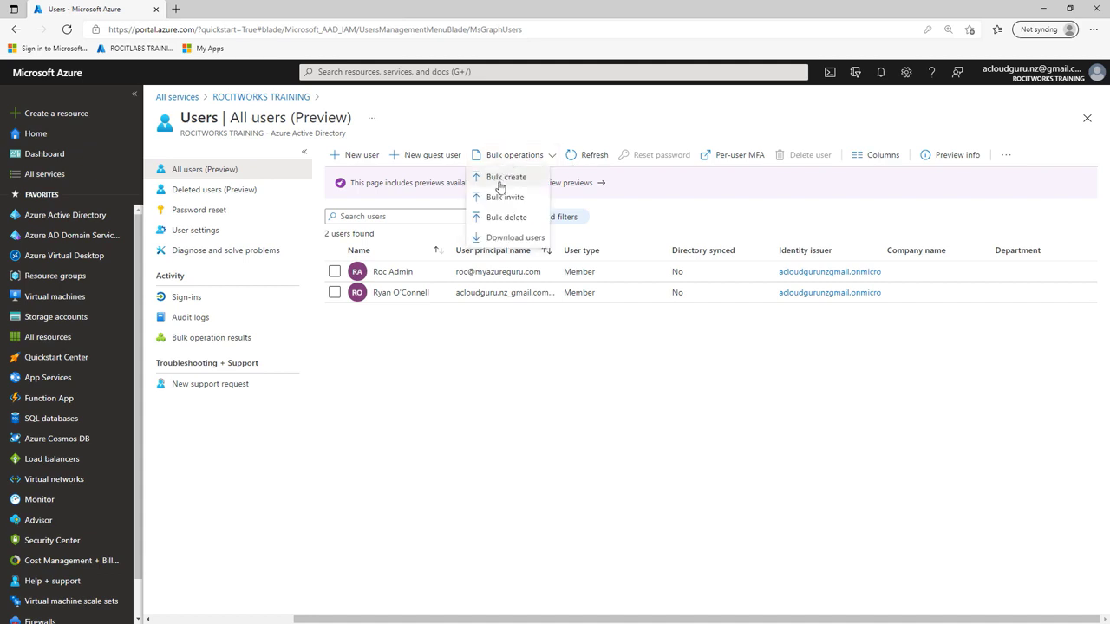
click(504, 178)
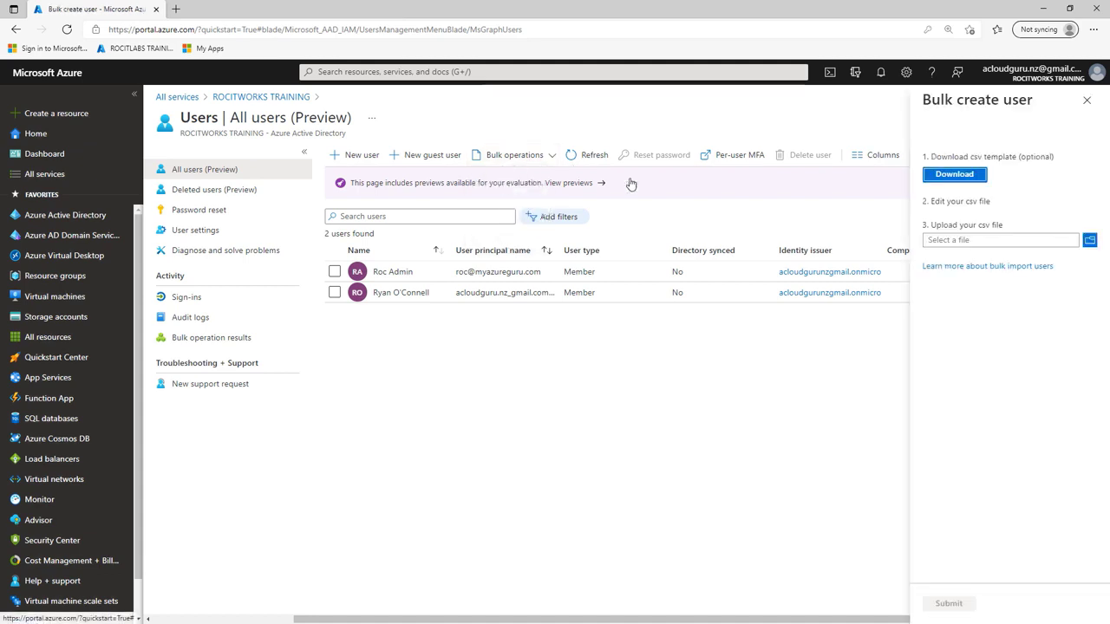
click(970, 177)
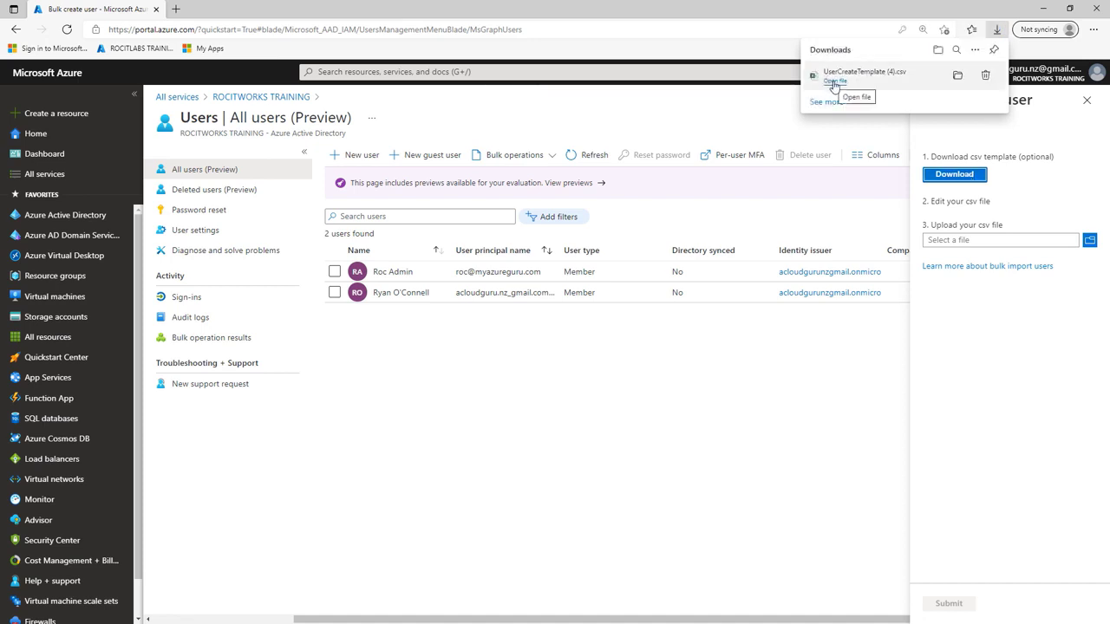
click(958, 74)
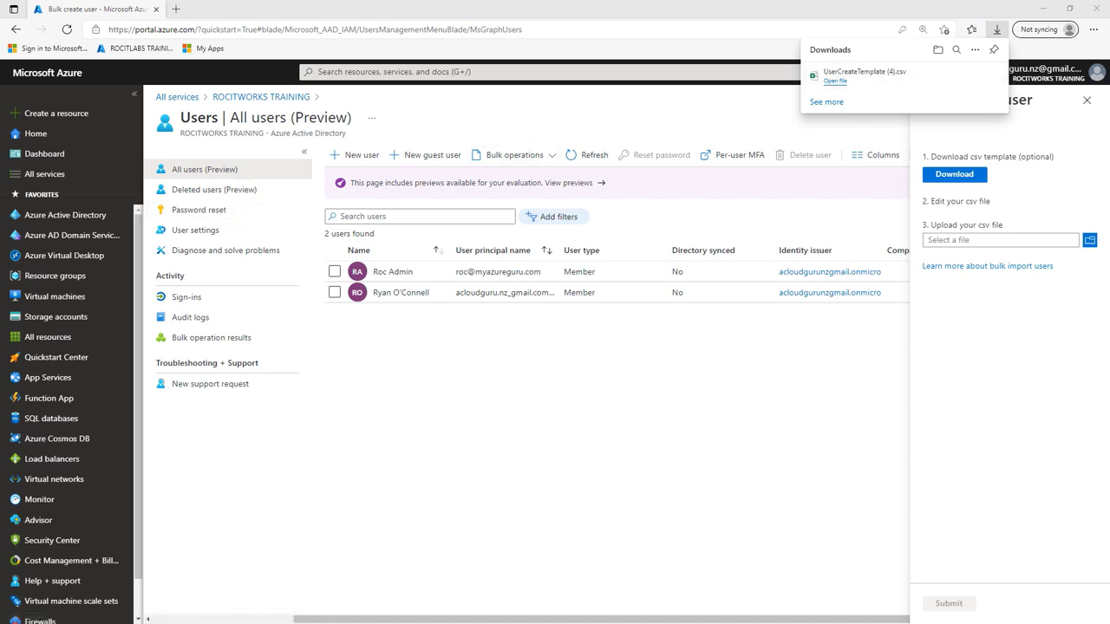
drag(2, 141, 789, 112)
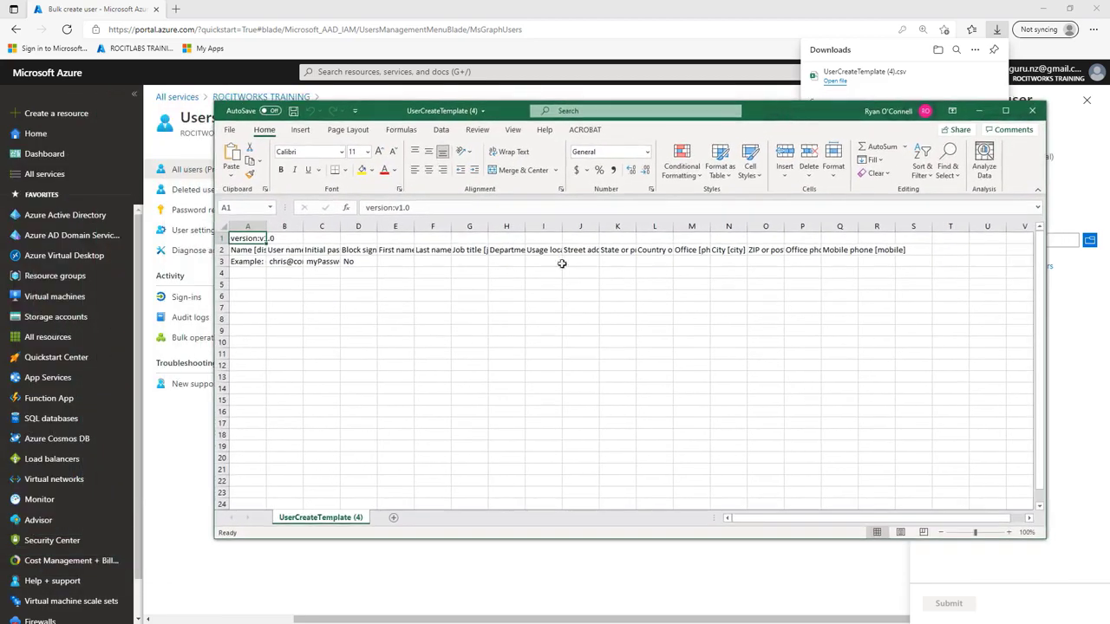
- Widen the template's columns to examine the required and optional user fields, and close the file without saving
drag(268, 227, 346, 226)
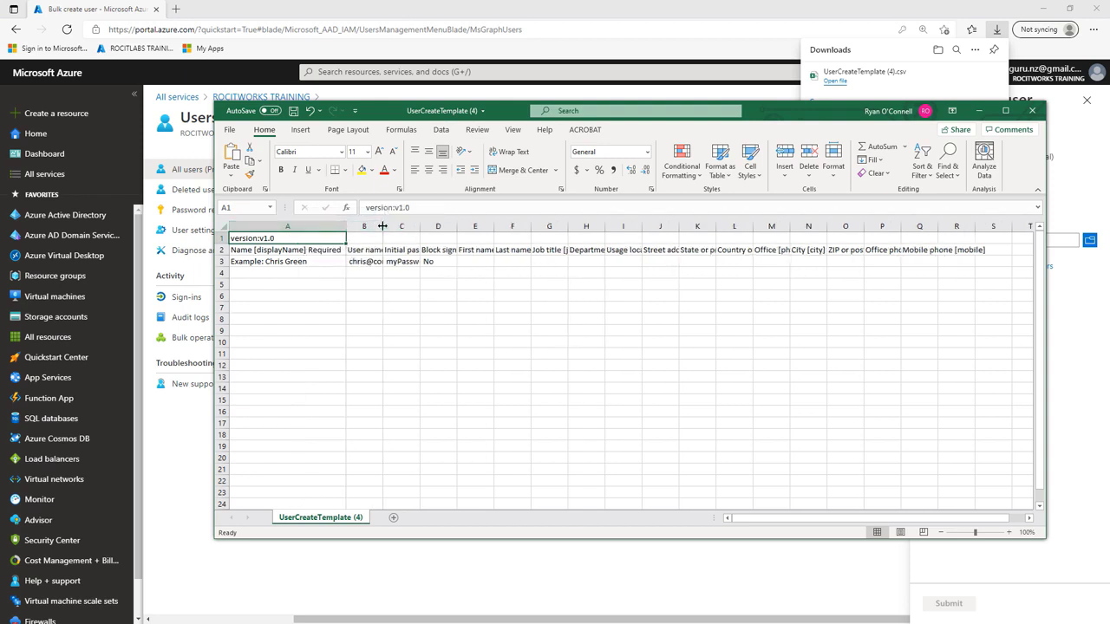
double_click(383, 226)
double_click(539, 226)
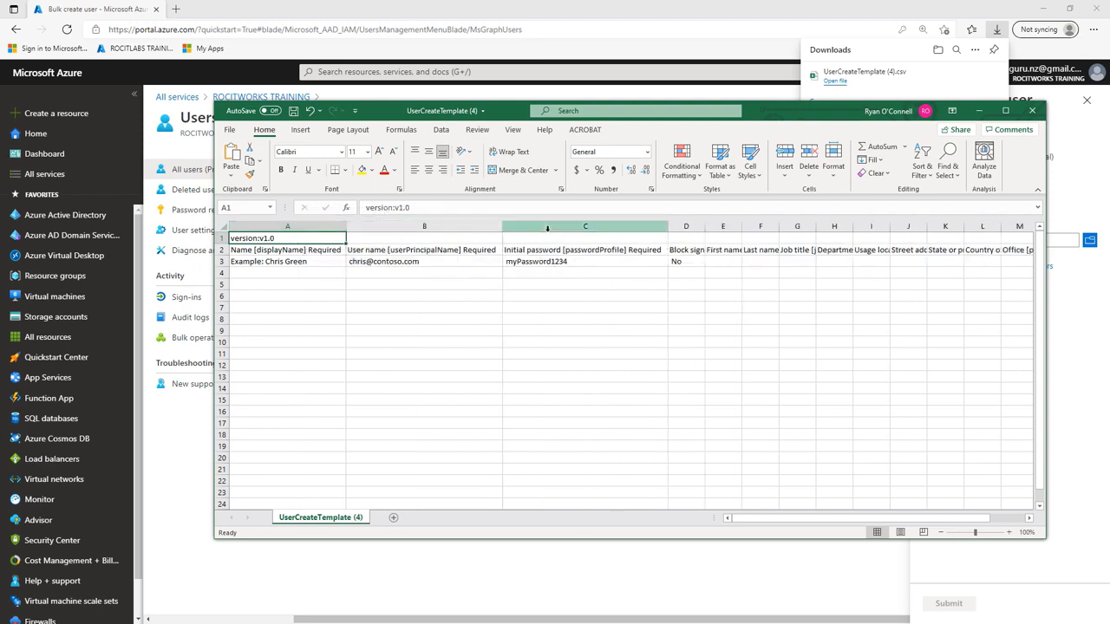
double_click(742, 226)
double_click(833, 228)
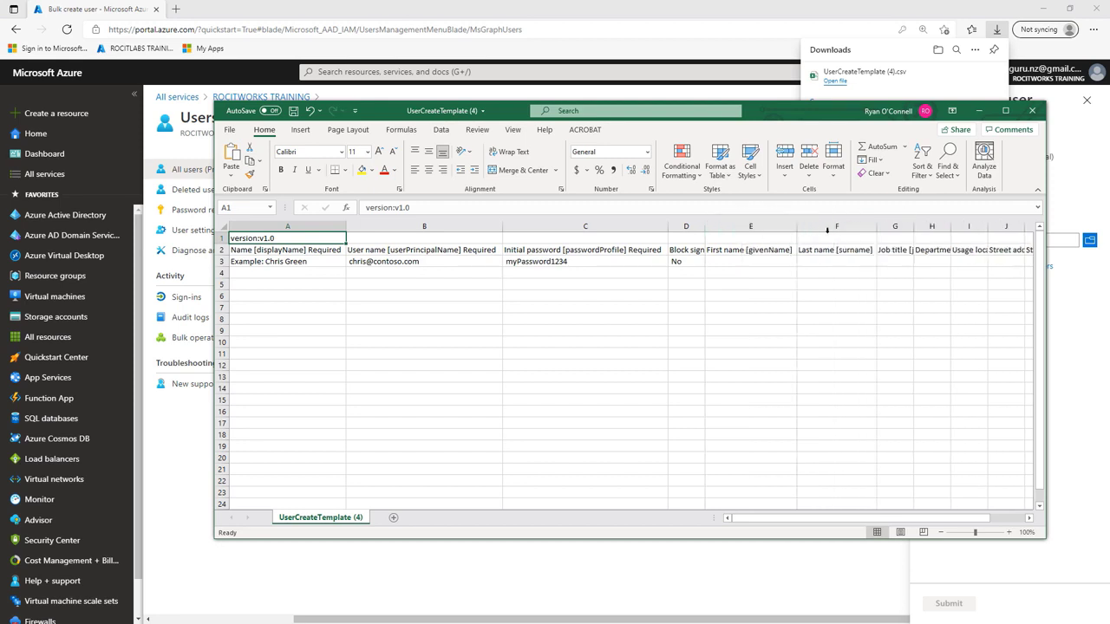
drag(845, 518, 950, 519)
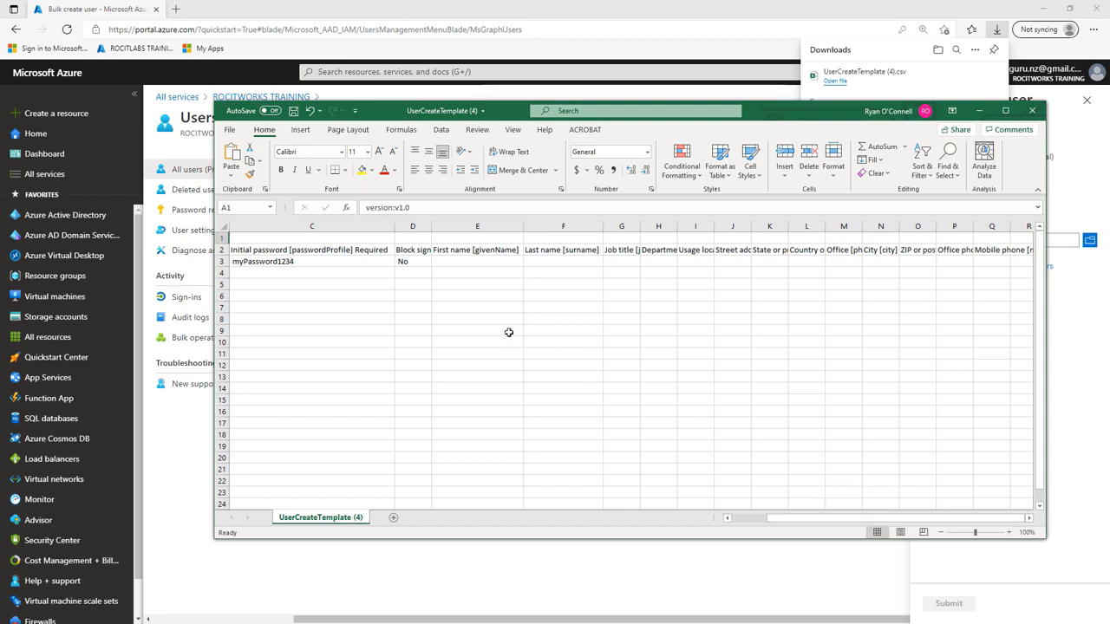
click(1033, 113)
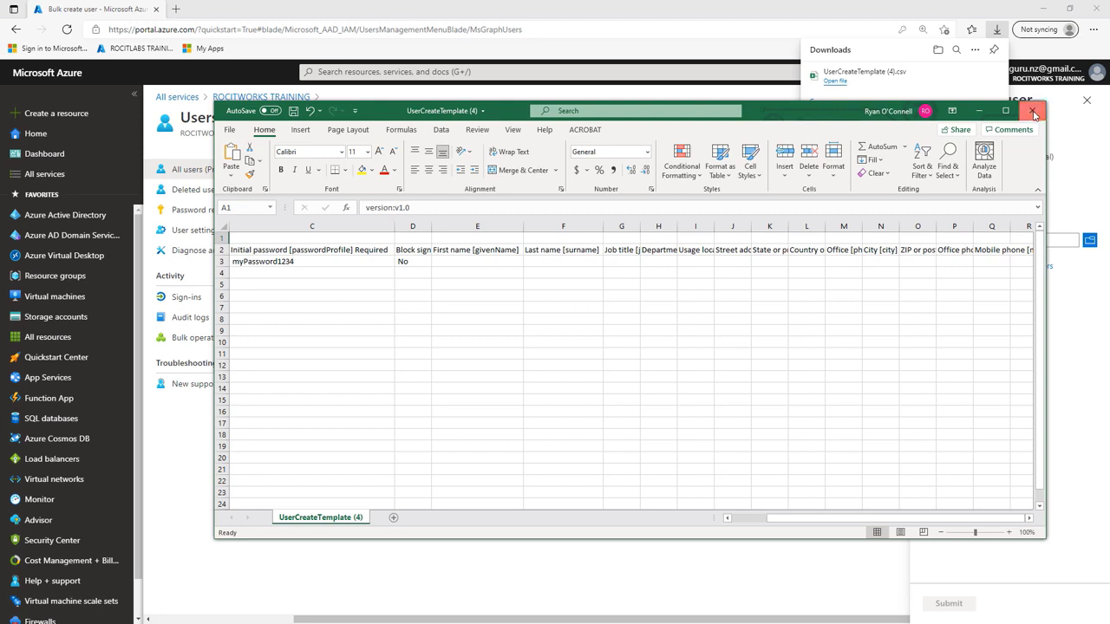
click(1034, 114)
click(567, 333)
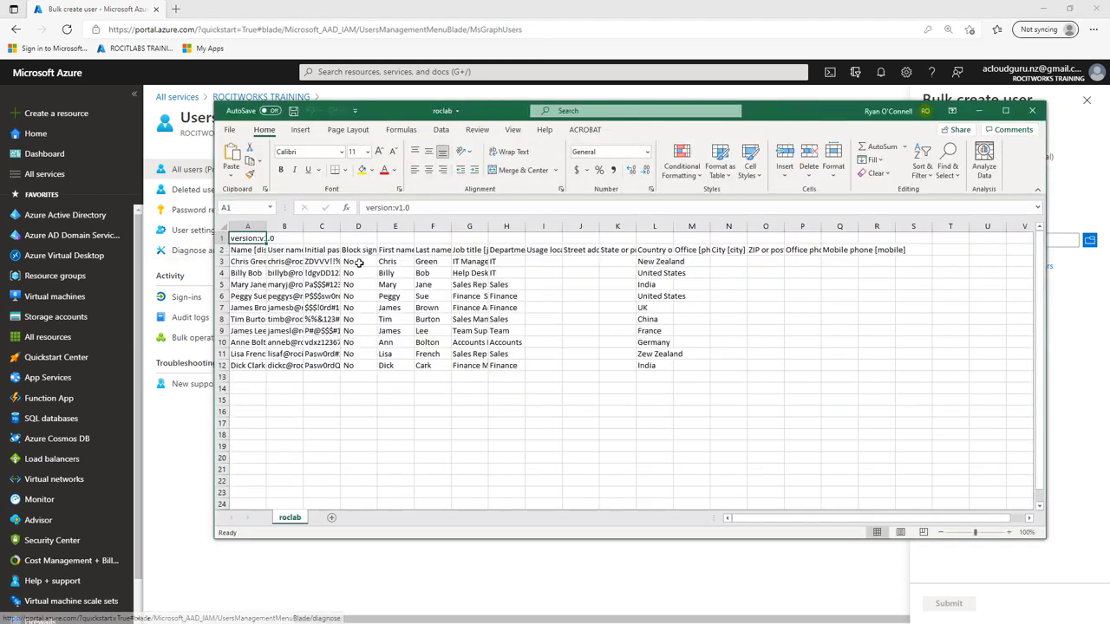
- Fit the widths of columns A, B, C, G and H in the roclab sheet to review the prepared user list
double_click(266, 227)
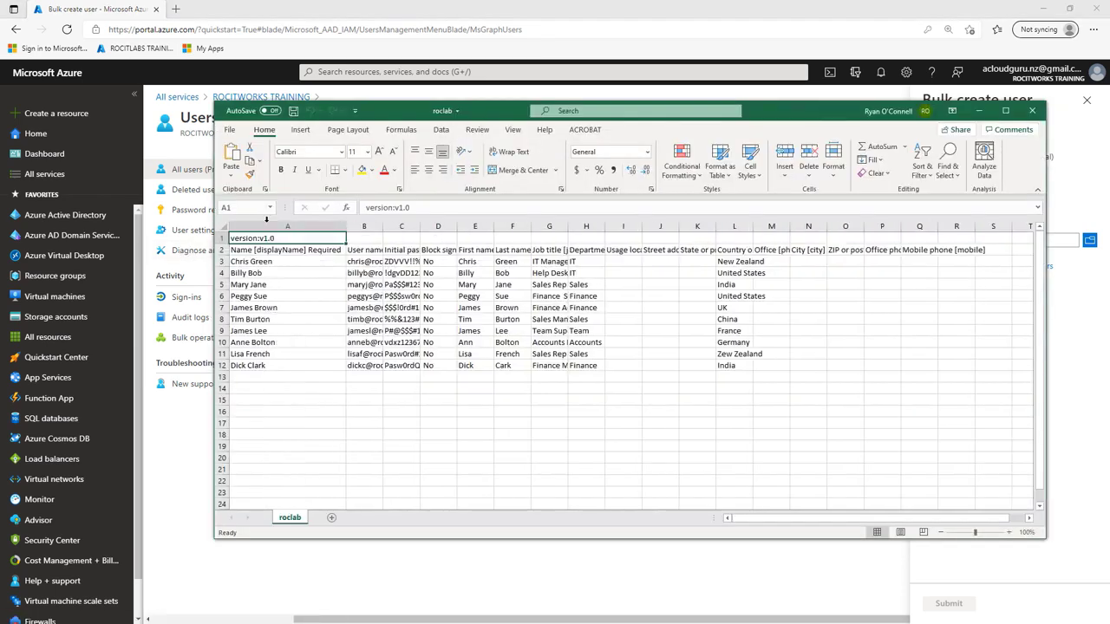
double_click(382, 230)
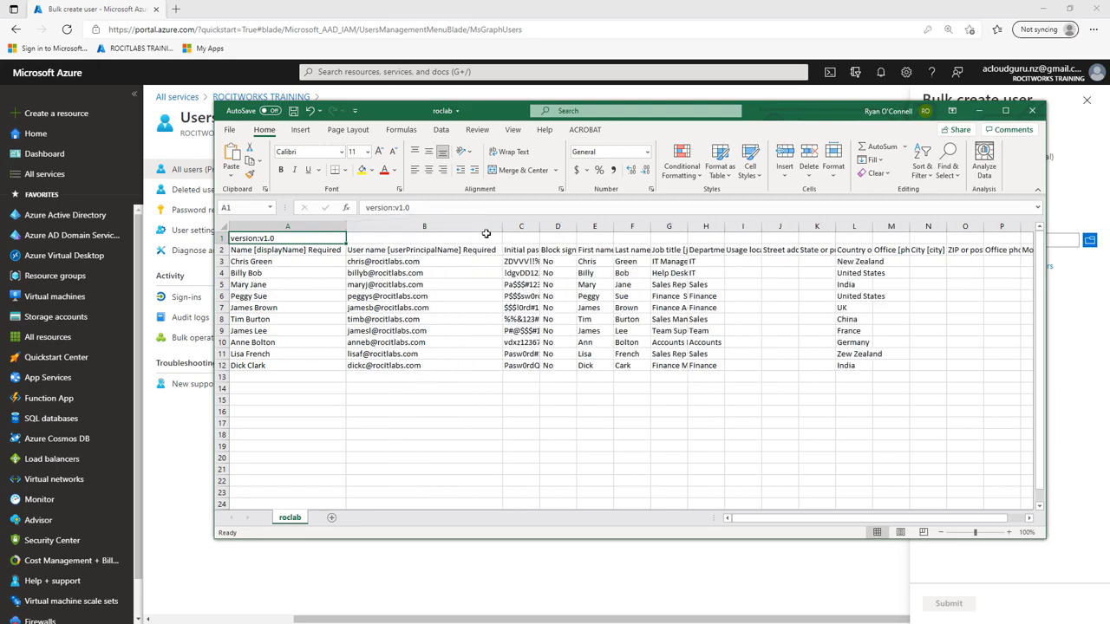
double_click(539, 227)
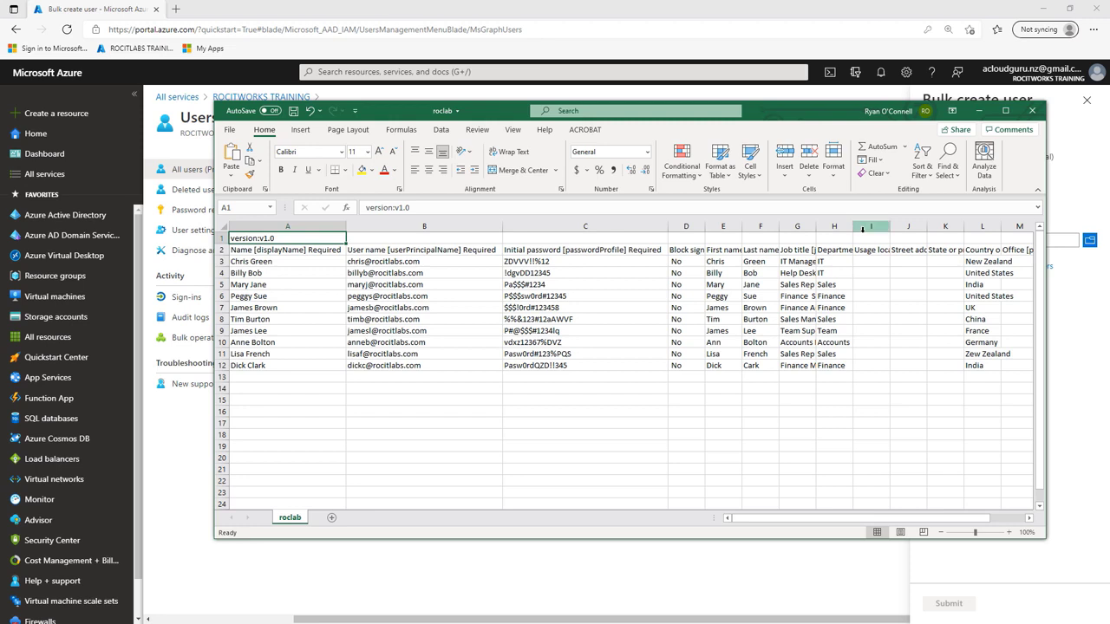
click(802, 227)
double_click(814, 229)
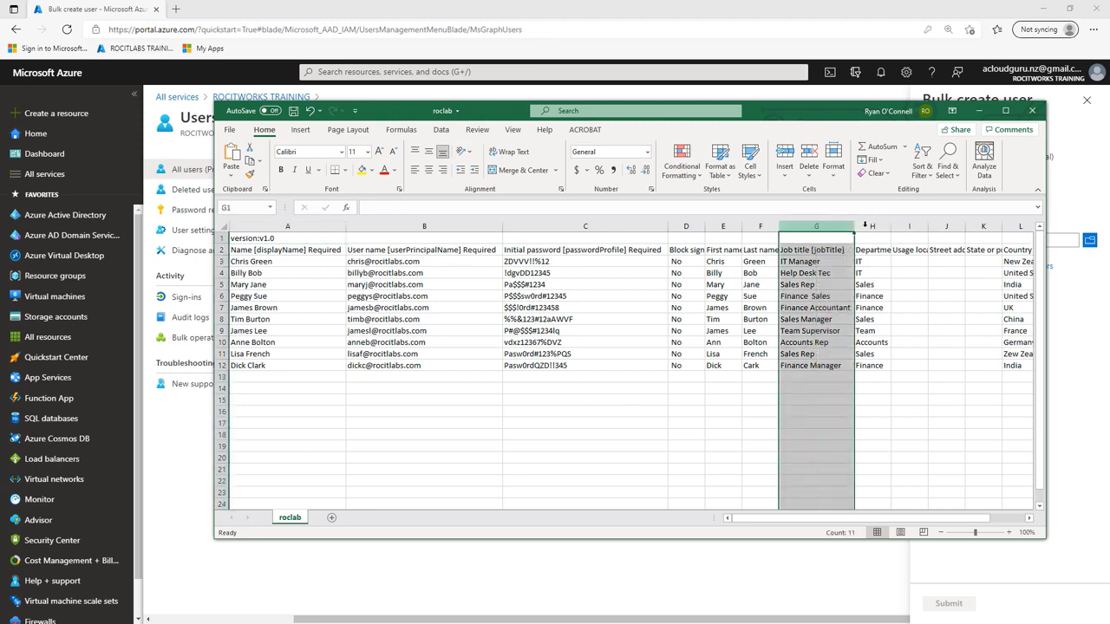
double_click(892, 227)
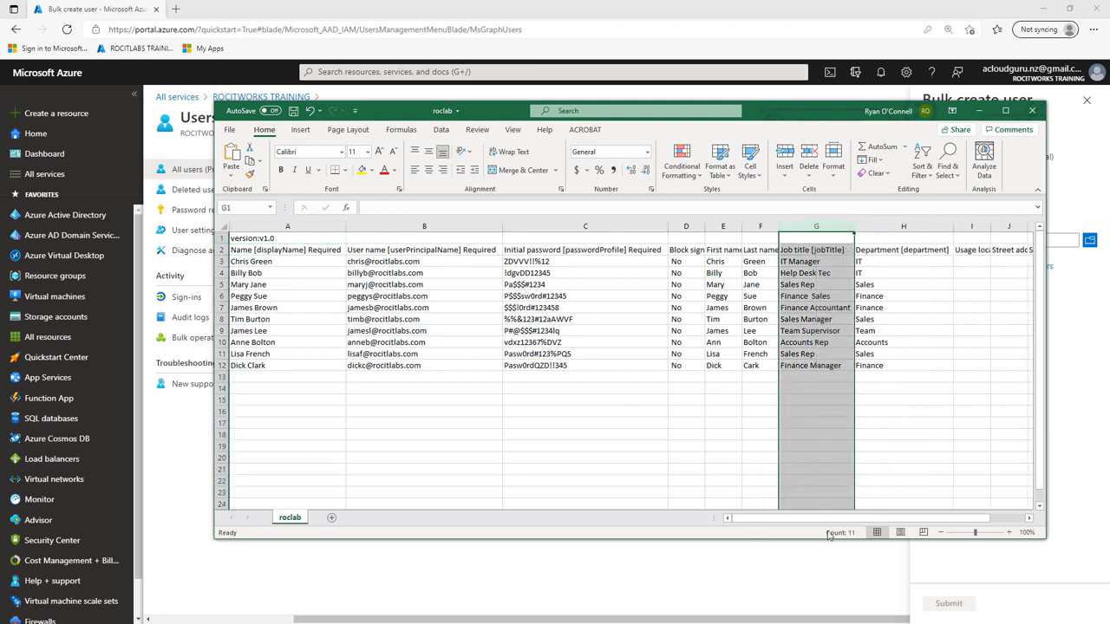
drag(833, 518, 744, 515)
- Save roclab as a comma-delimited CSV on the Desktop, replacing the existing file, and close the workbook
click(1030, 112)
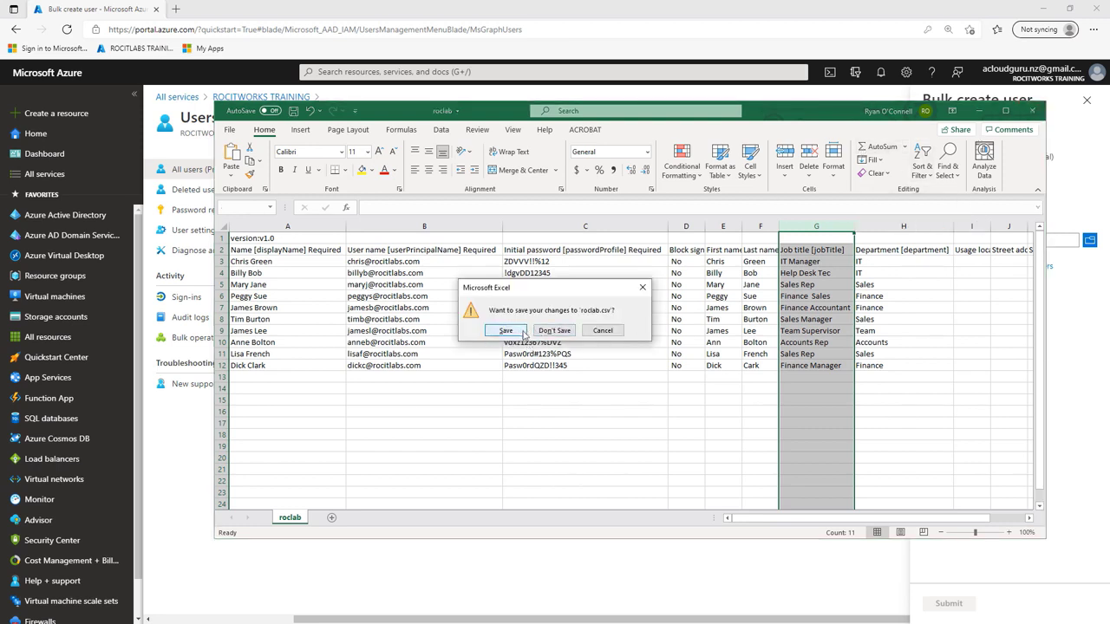
click(522, 332)
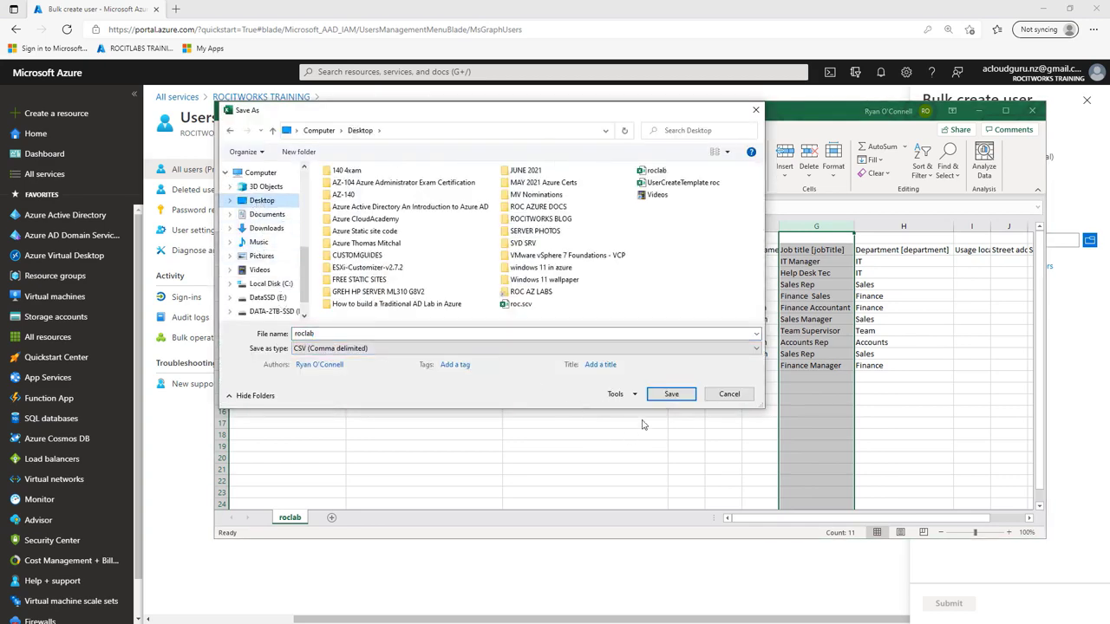
click(671, 394)
click(581, 322)
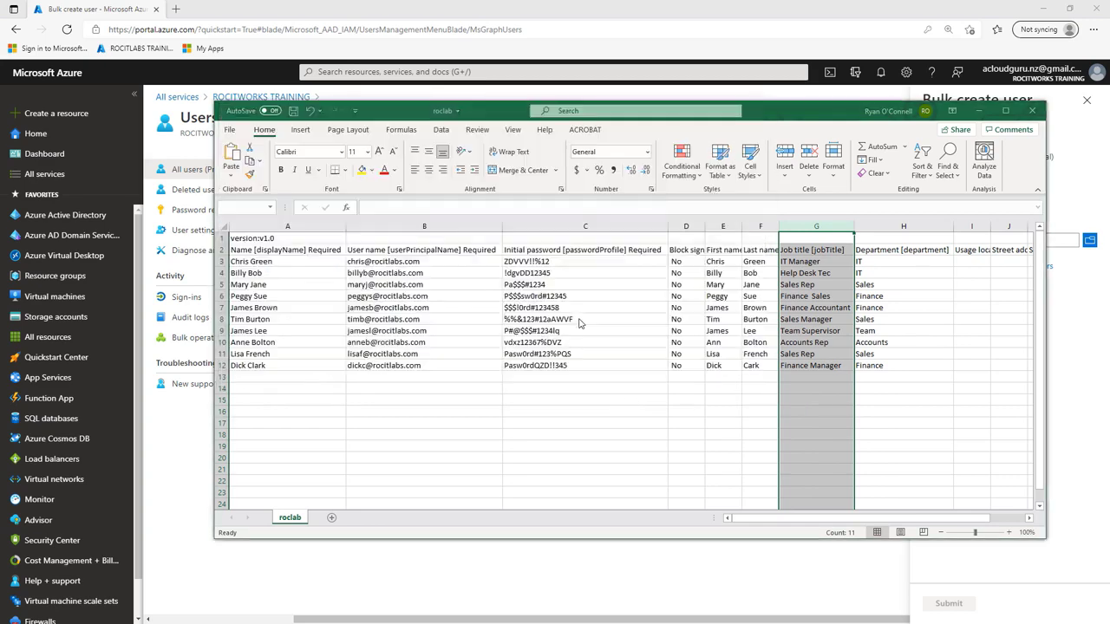
key(ctrl+w)
click(1032, 110)
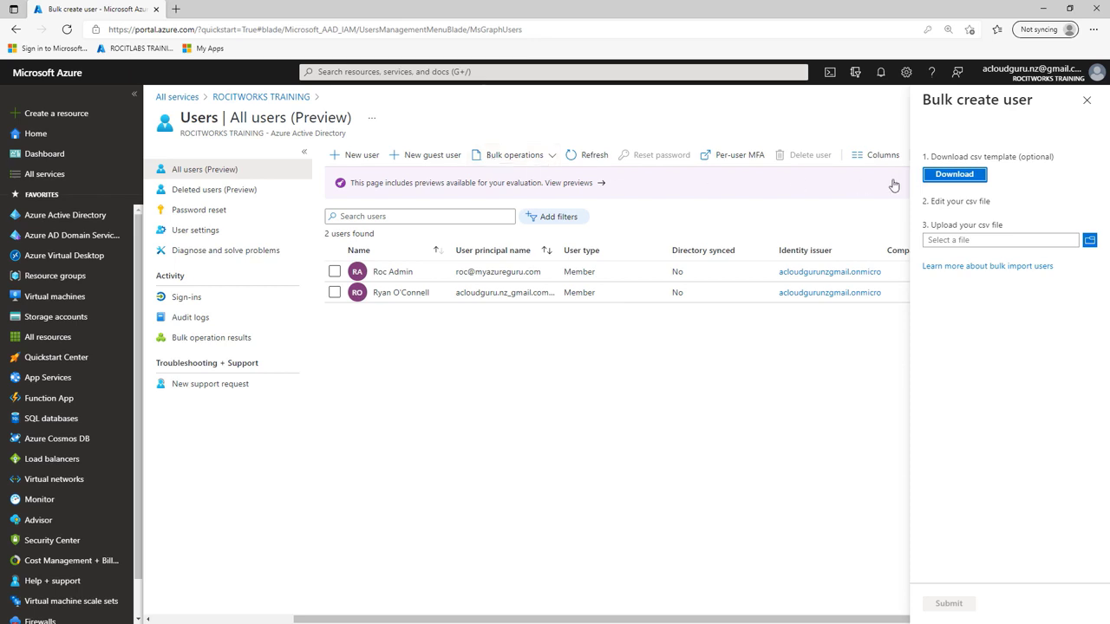
- Upload roclab.csv from the Desktop as the bulk create file and submit the operation
click(1090, 241)
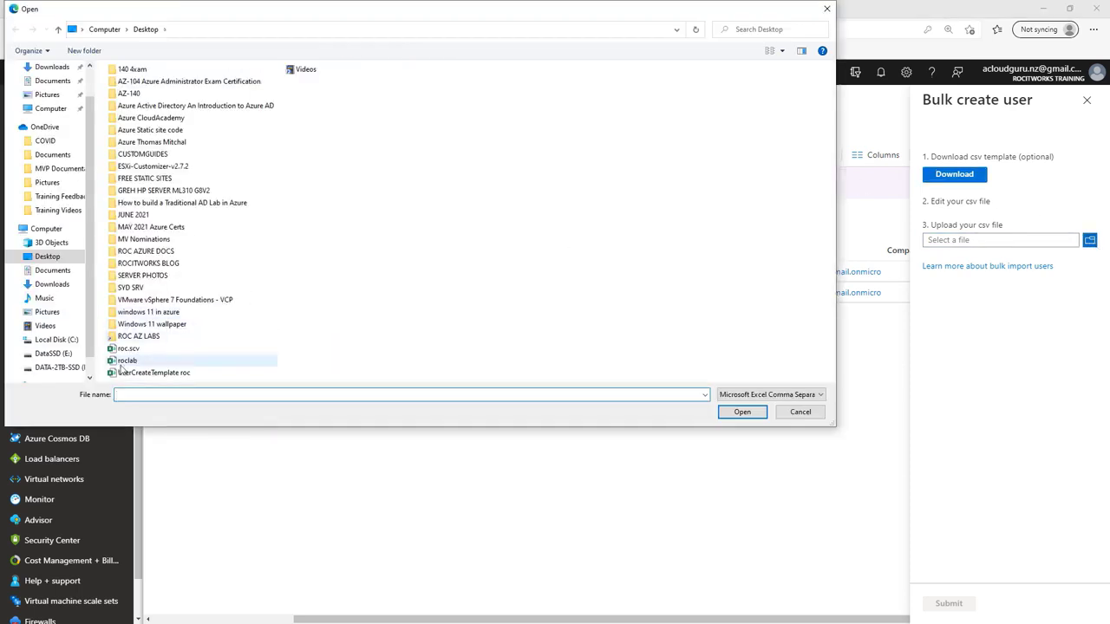
click(128, 361)
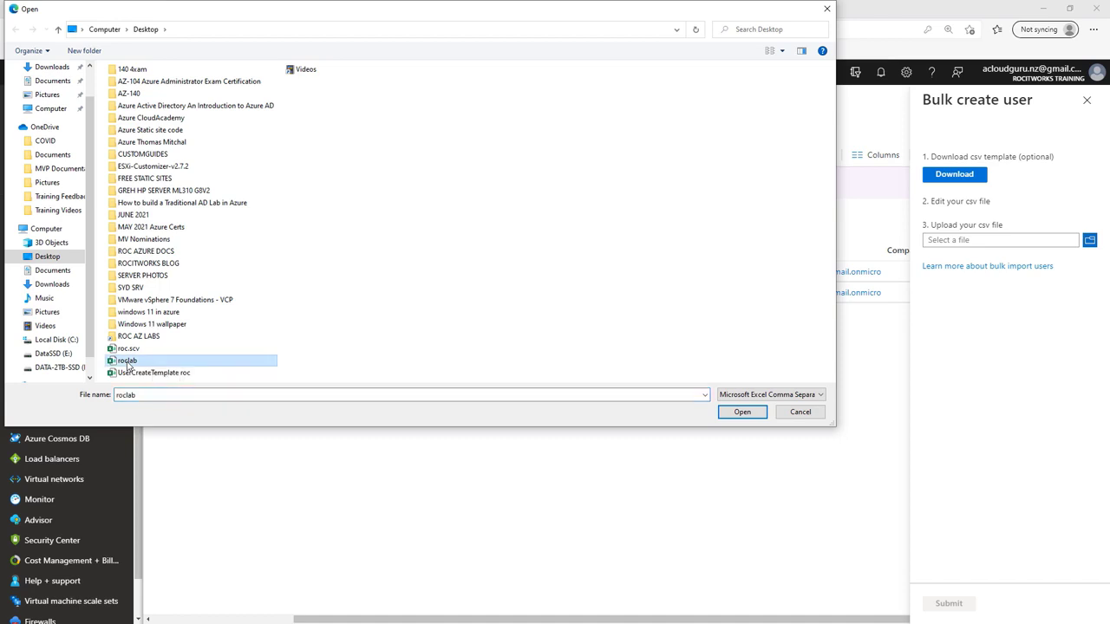
click(741, 414)
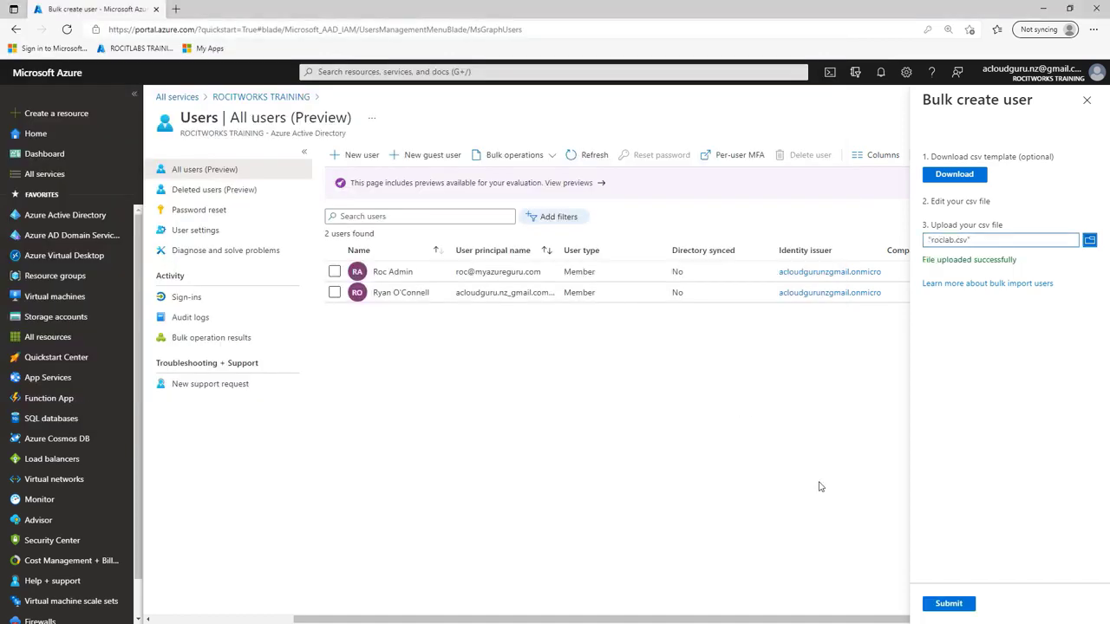
click(947, 606)
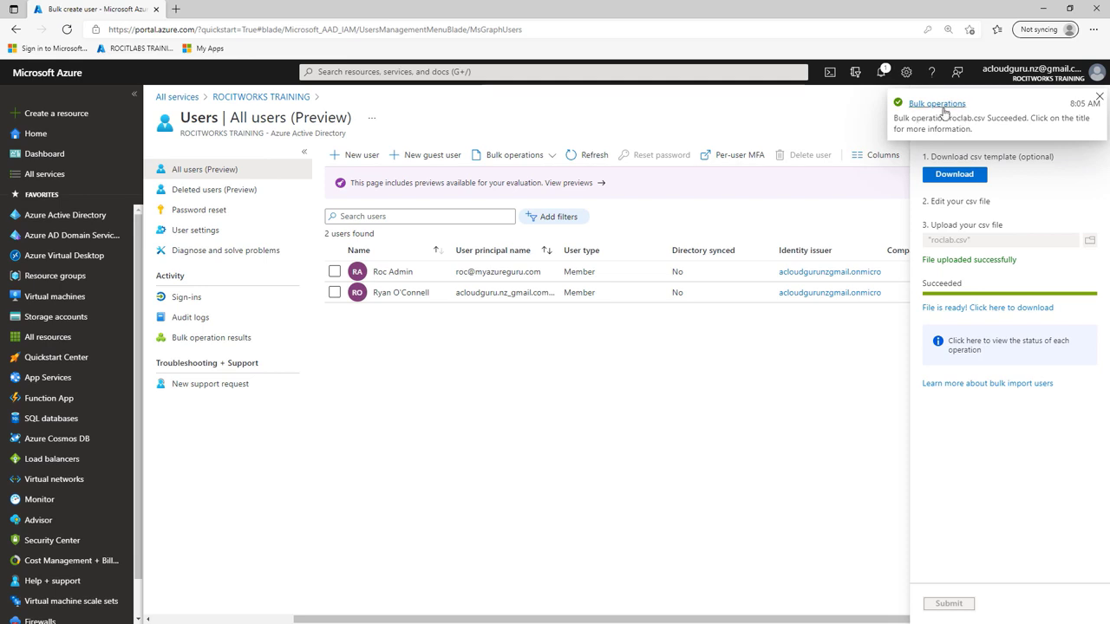
- Dismiss the bulk operation notification, close the bulk create pane and refresh the user list
click(1099, 99)
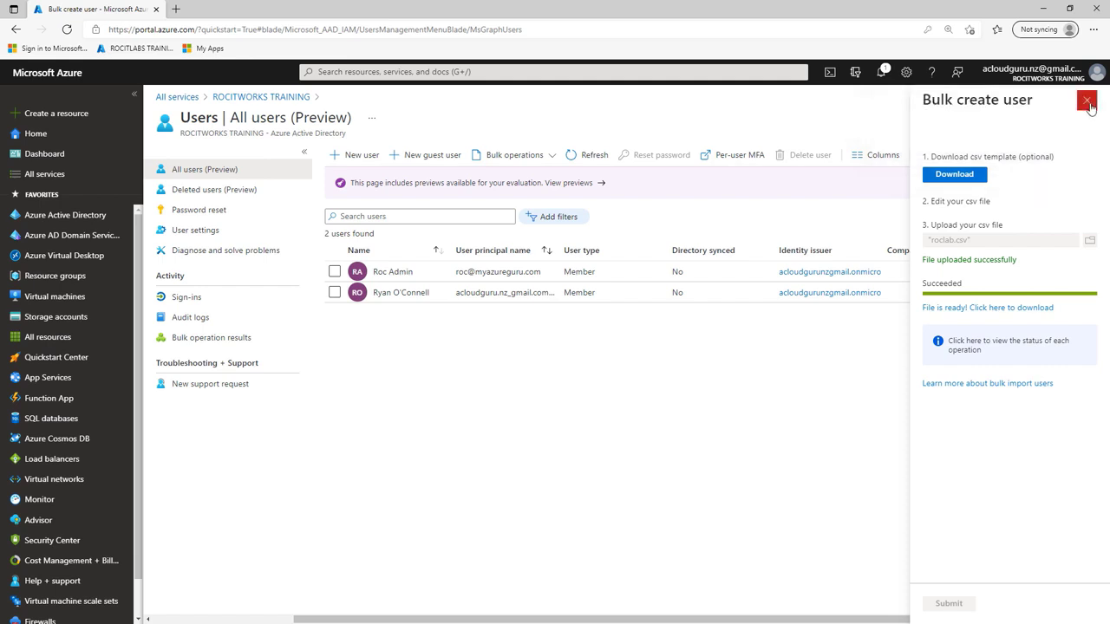
click(1090, 102)
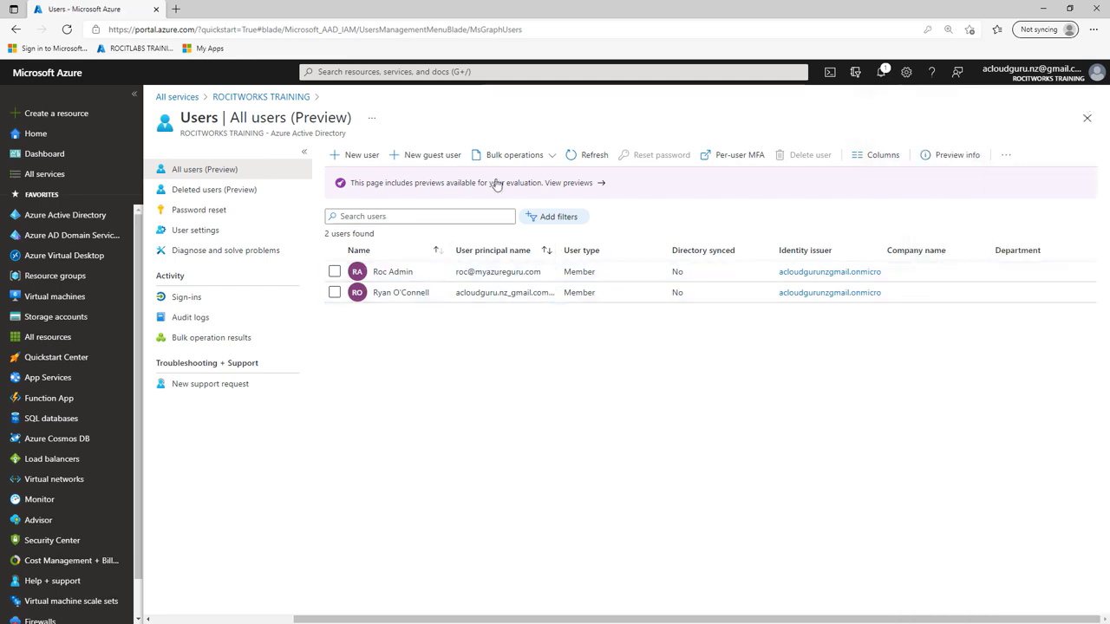
click(590, 161)
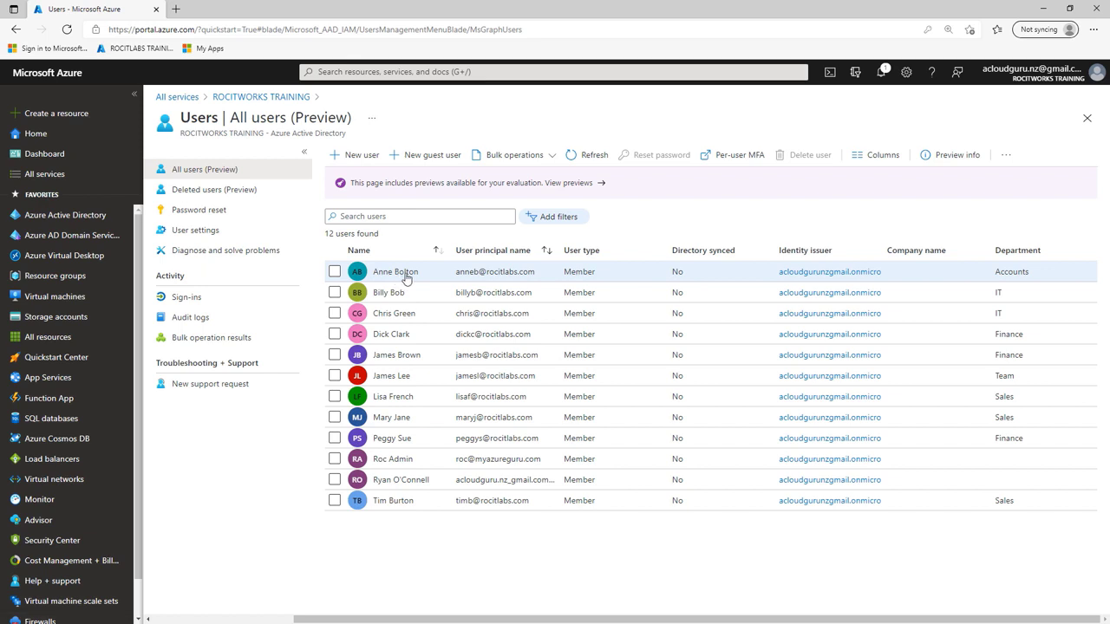
- Review the job and contact details in the fourth listed user's profile, and return to the user list with that user deselected
click(395, 335)
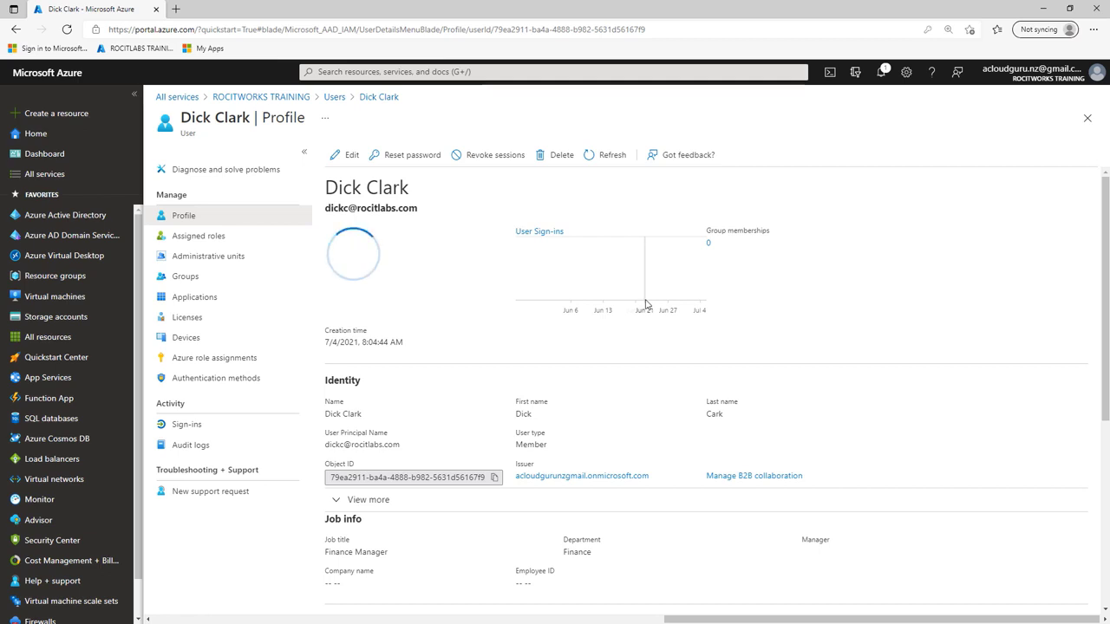
scroll(744, 322, down, 2)
scroll(744, 322, down, 2)
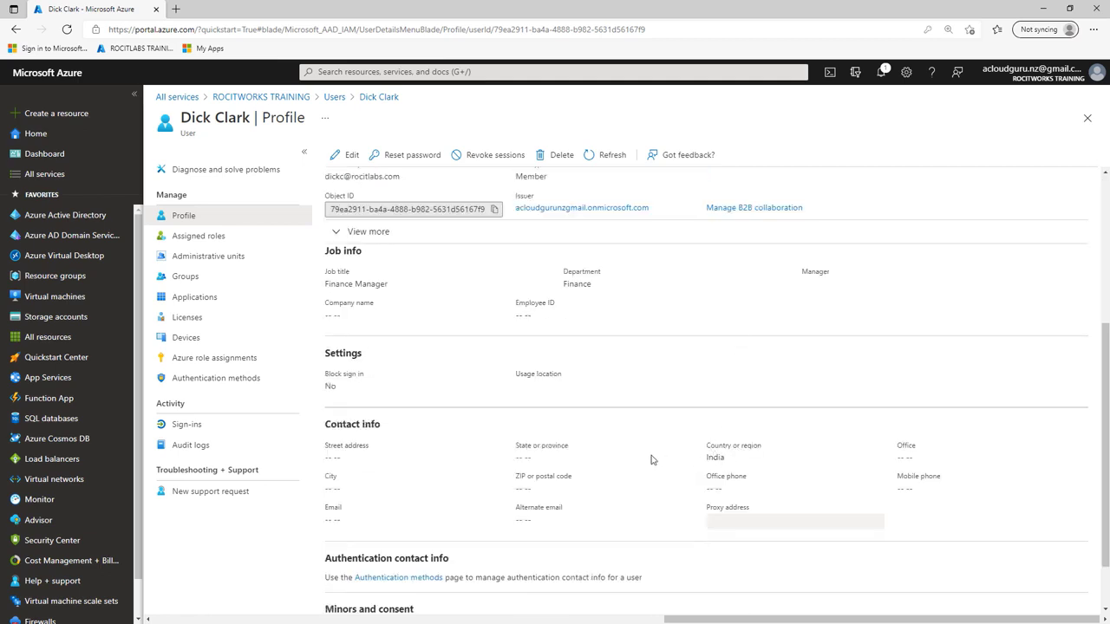
scroll(632, 442, down, 1)
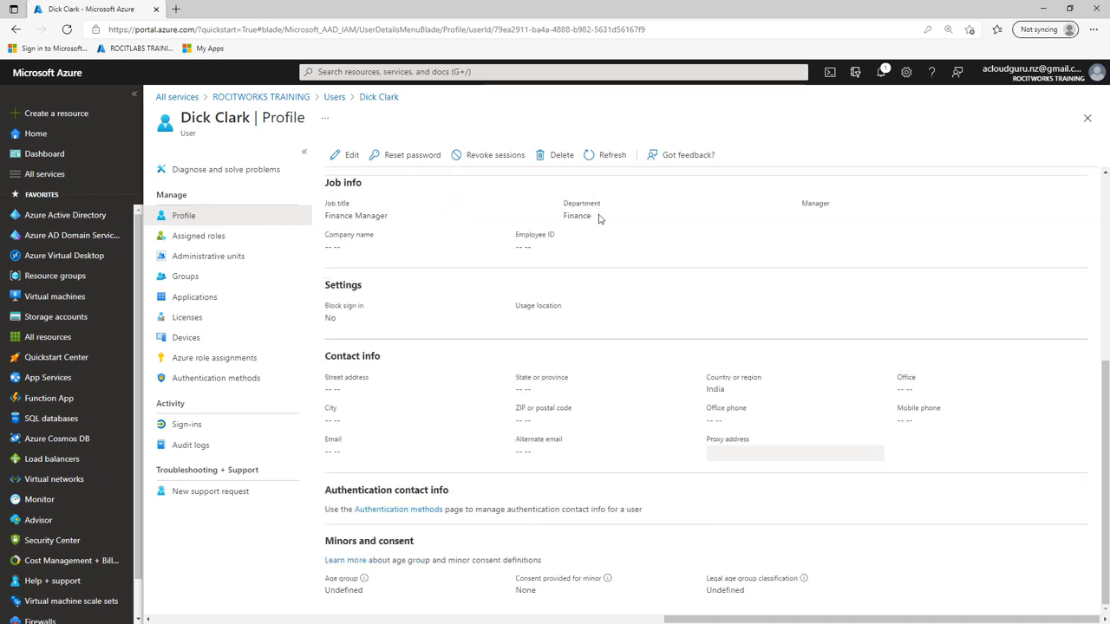
mouse_move(387, 216)
mouse_down()
mouse_move(307, 218)
mouse_move(403, 218)
mouse_up()
click(468, 219)
click(330, 101)
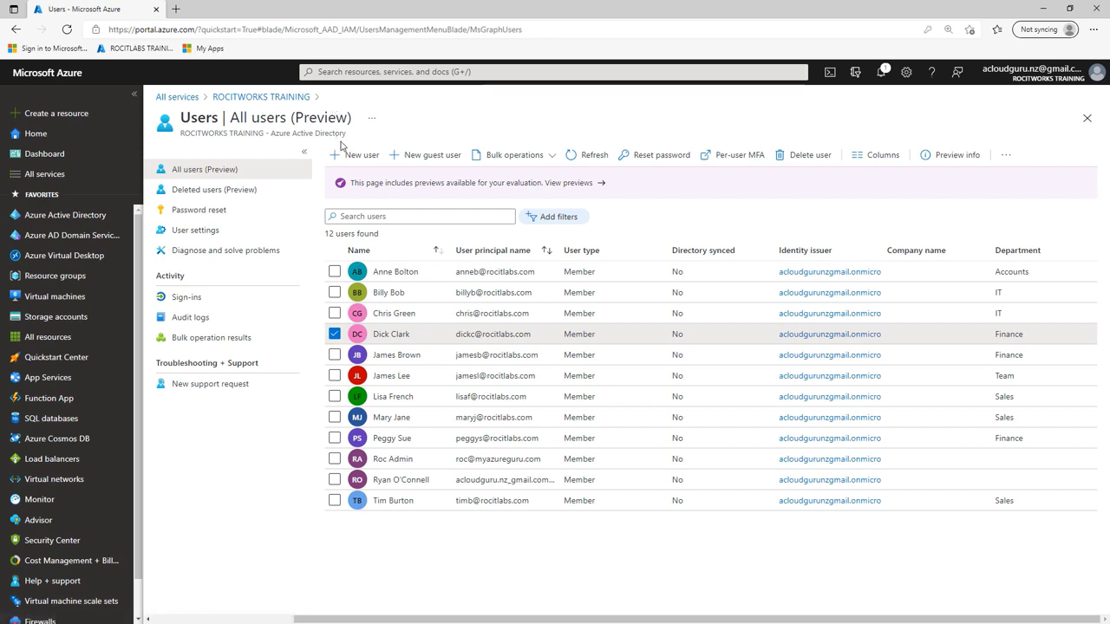
click(334, 335)
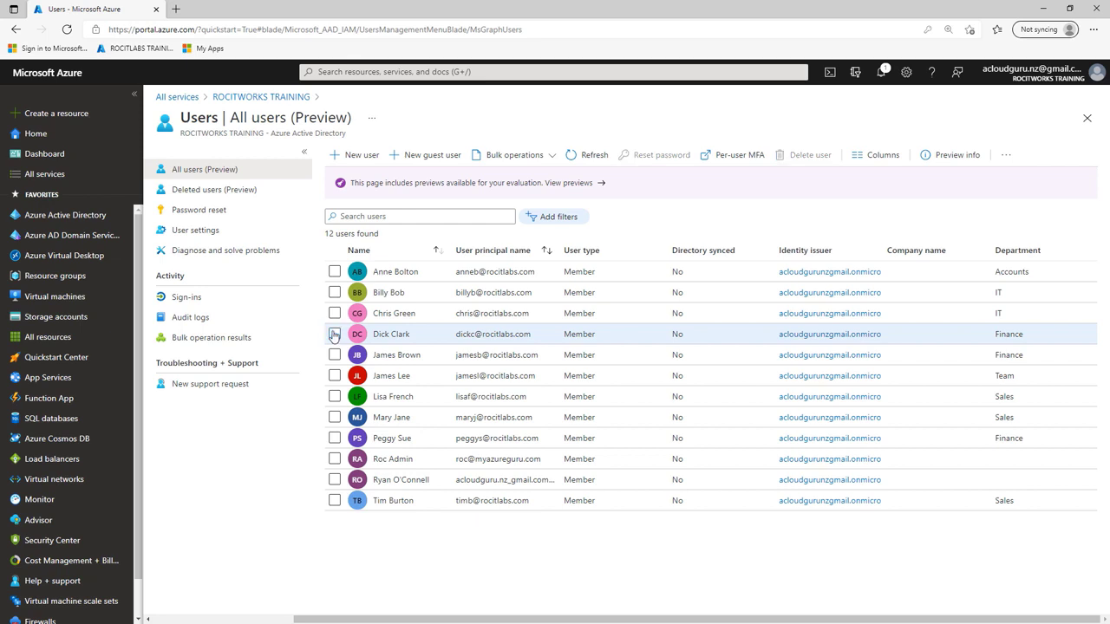